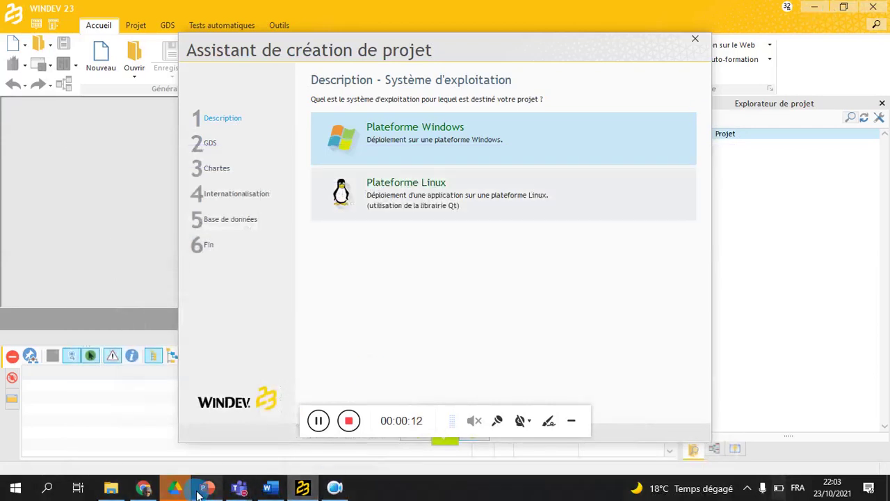
# Target the project at the Windows platform and set its execution mode to a 64-bit Windows executable.
pyautogui.moveTo(200, 492)
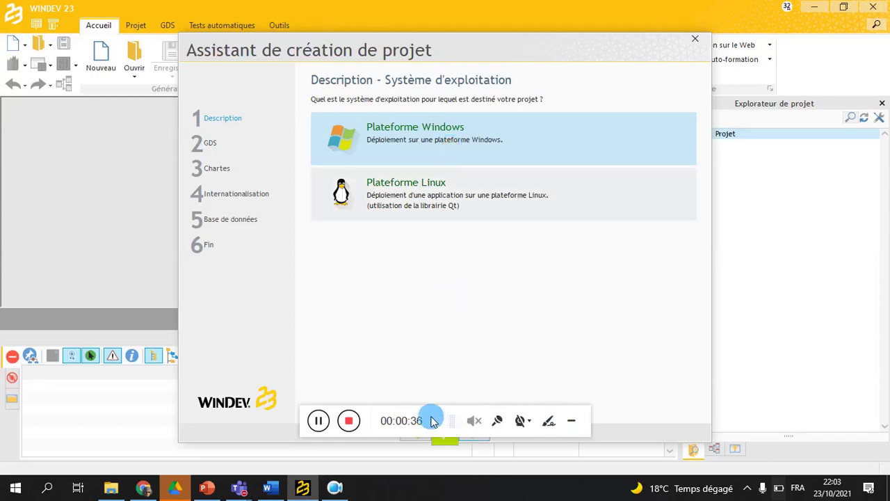
pyautogui.moveTo(432, 420); pyautogui.dragTo(485, 497)
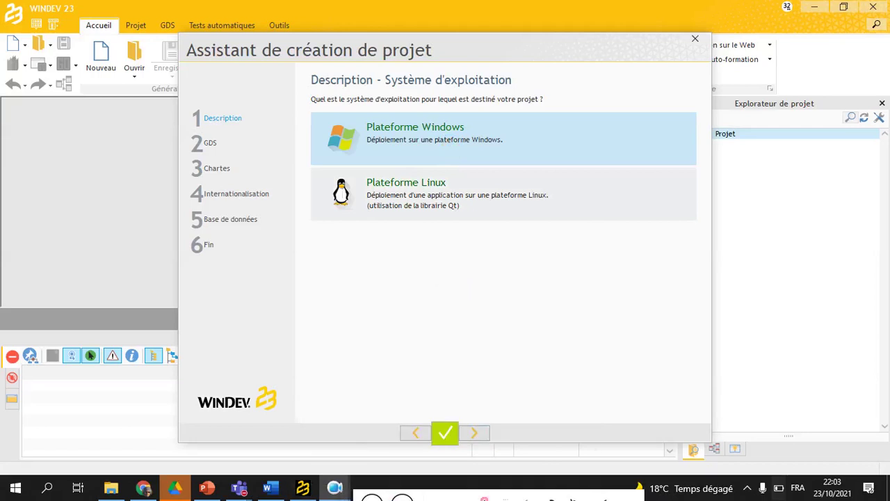
pyautogui.click(474, 432)
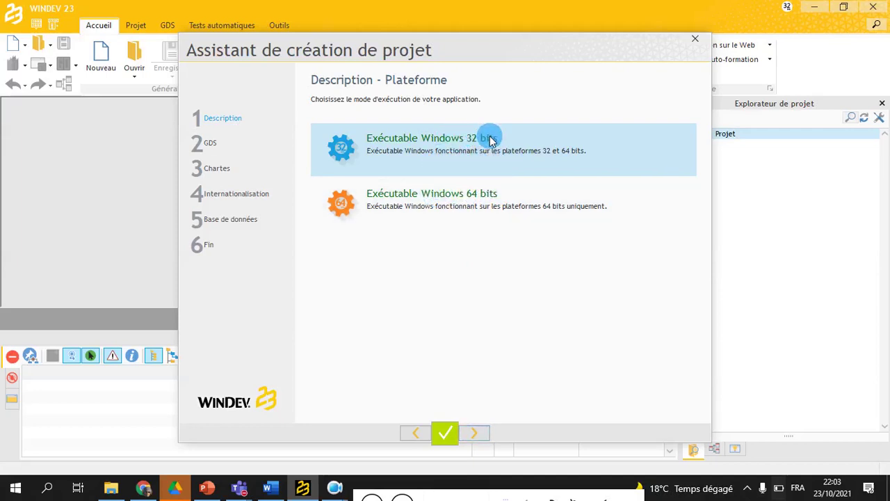
pyautogui.click(472, 208)
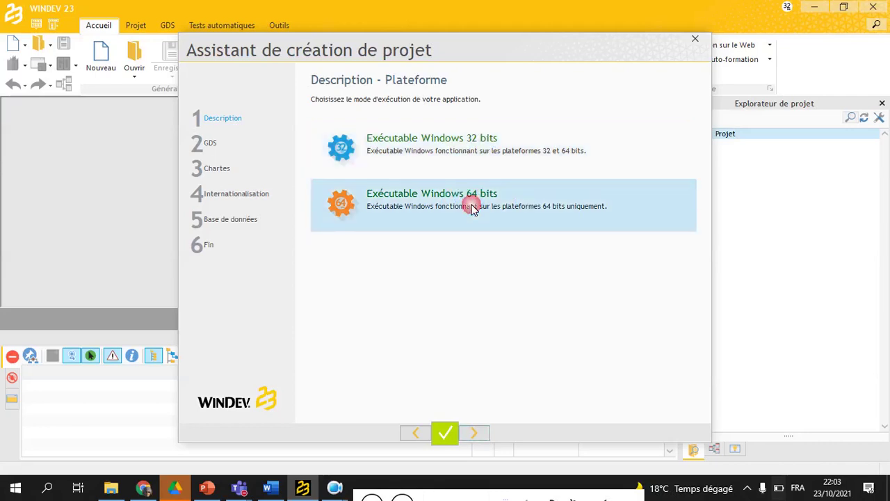
pyautogui.click(476, 431)
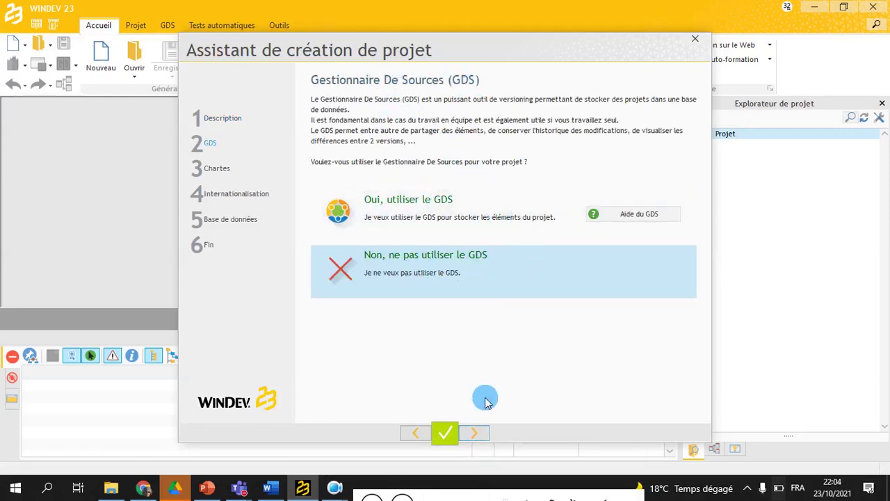
# Choose not to use the source manager (GDS) or a programming charter for the project.
pyautogui.click(480, 433)
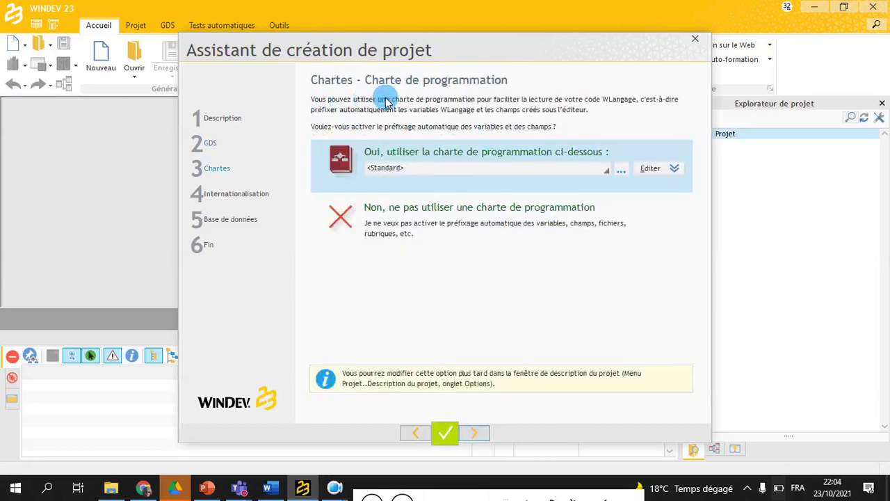
pyautogui.click(485, 238)
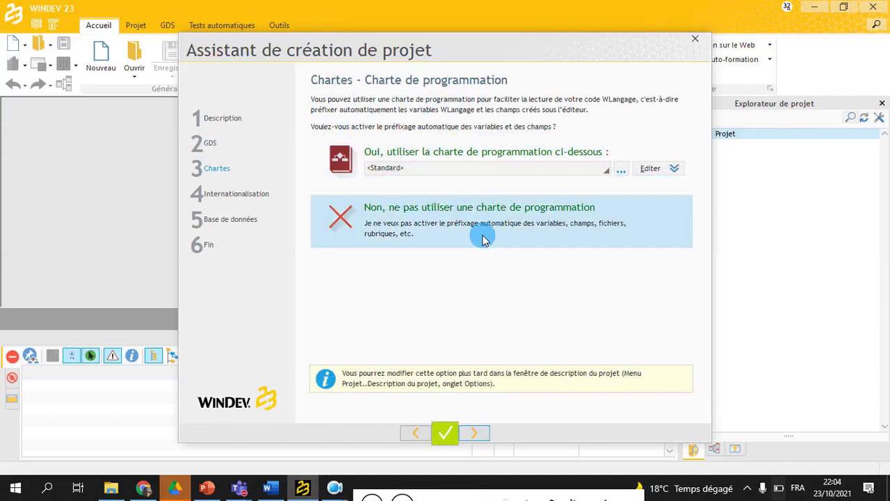
pyautogui.click(478, 432)
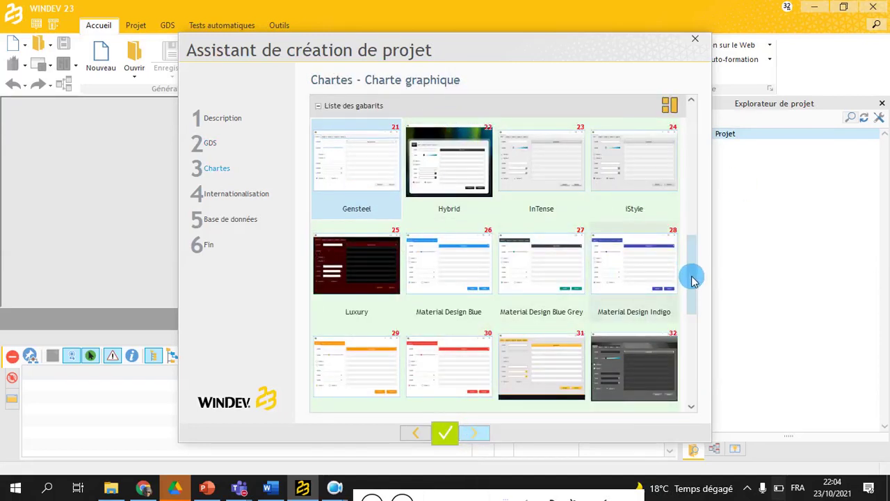
# Apply the Pouico template as the project's graphic charter.
pyautogui.moveTo(692, 280); pyautogui.dragTo(707, 348)
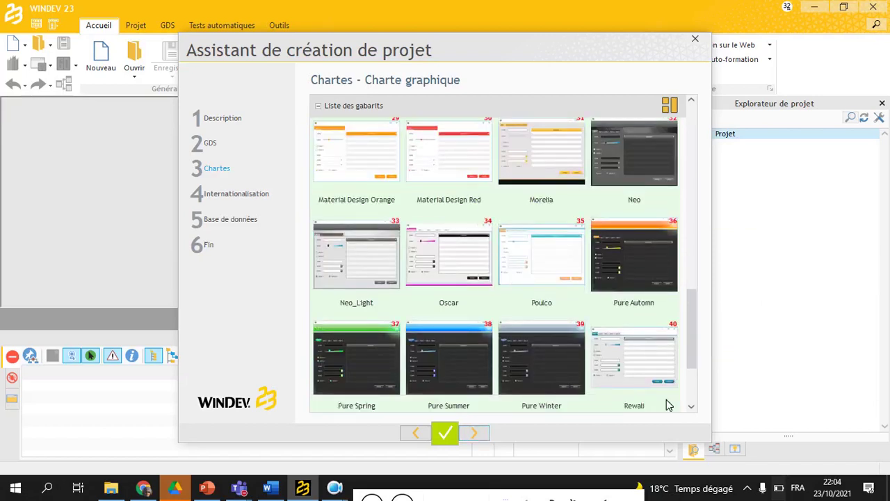
pyautogui.click(544, 260)
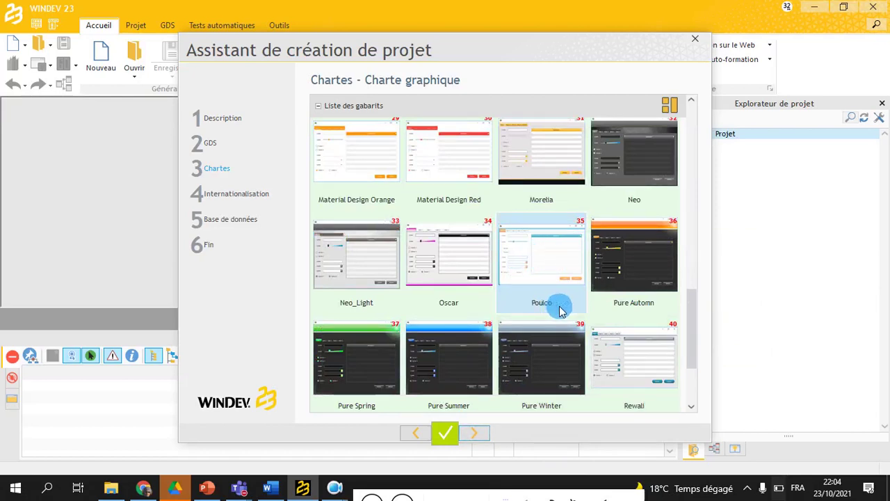
pyautogui.click(475, 432)
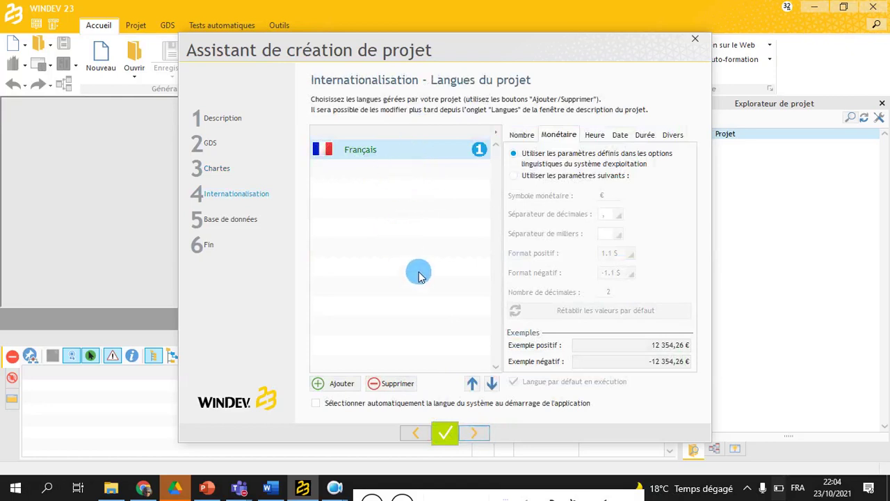
pyautogui.click(337, 385)
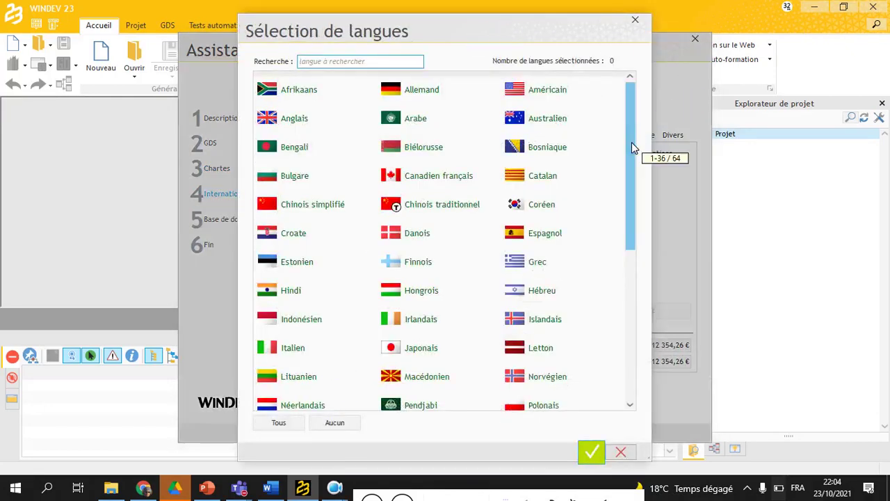
pyautogui.moveTo(632, 142); pyautogui.dragTo(634, 34)
pyautogui.click(635, 20)
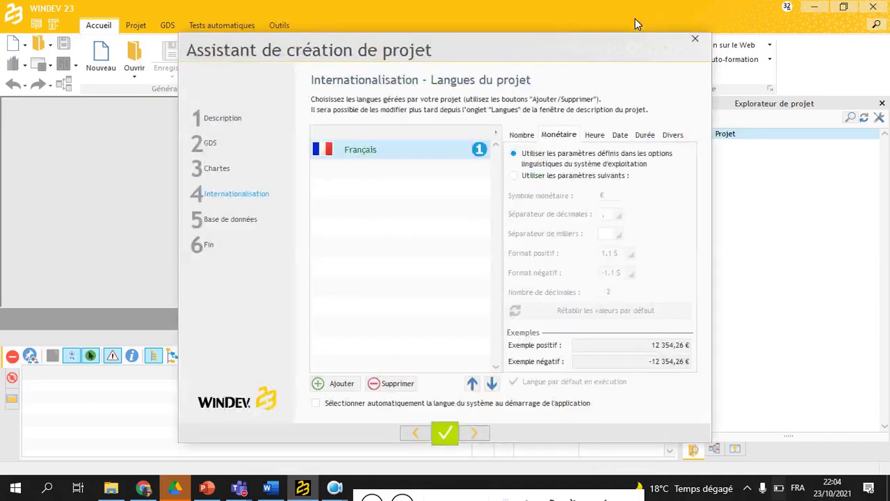
# Keep French as the only project language and choose to create a new database.
pyautogui.click(396, 190)
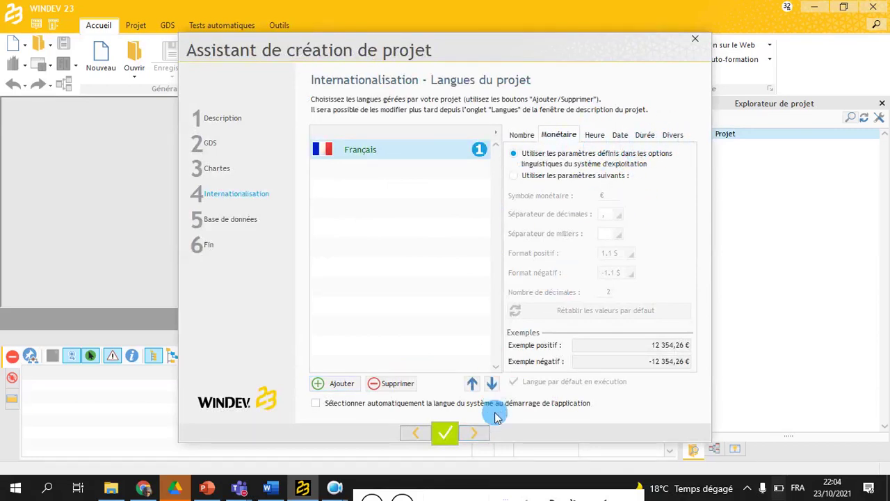
pyautogui.click(473, 433)
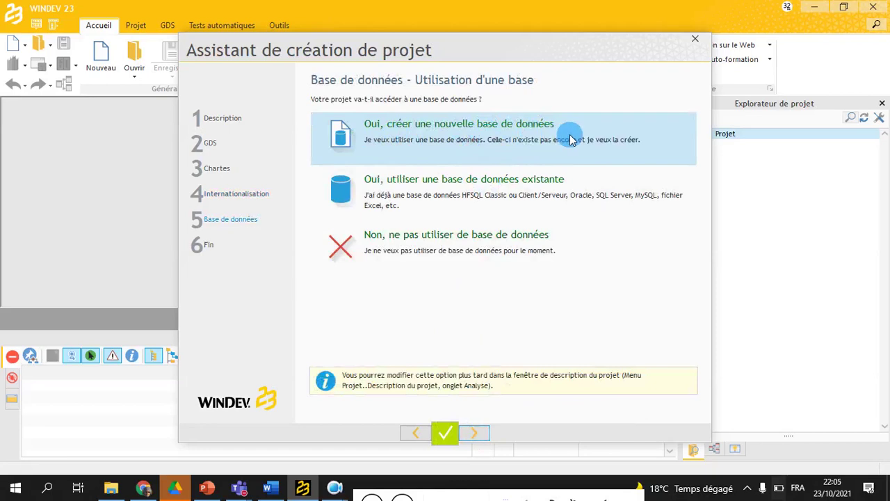
pyautogui.click(475, 434)
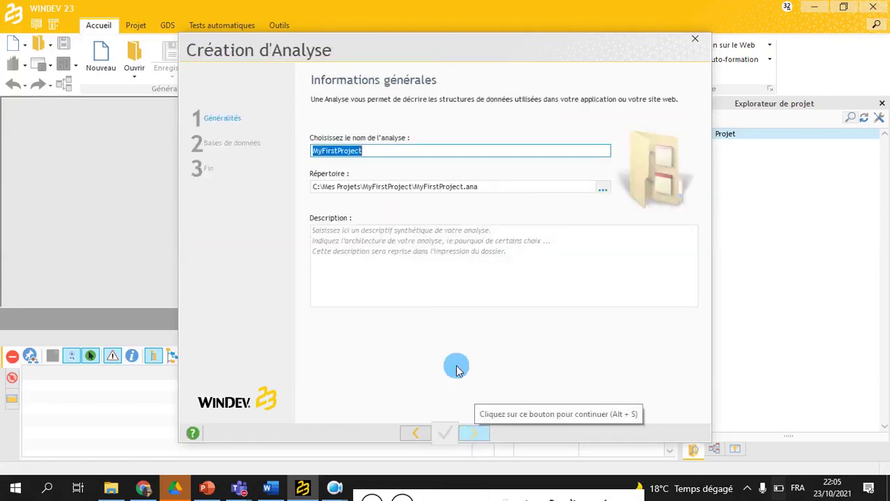
# Accept MyFirstProject as the analysis name and keep the proposed MyFirstProject.ana directory.
pyautogui.click(393, 154)
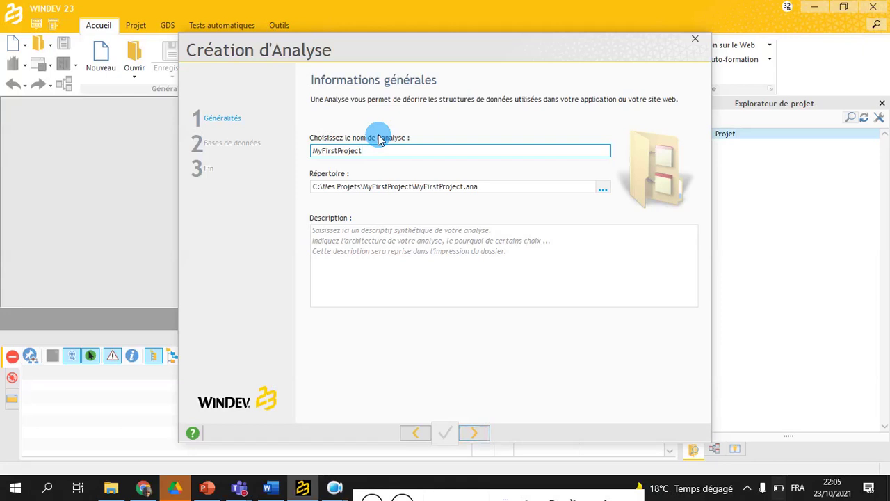
pyautogui.click(414, 187)
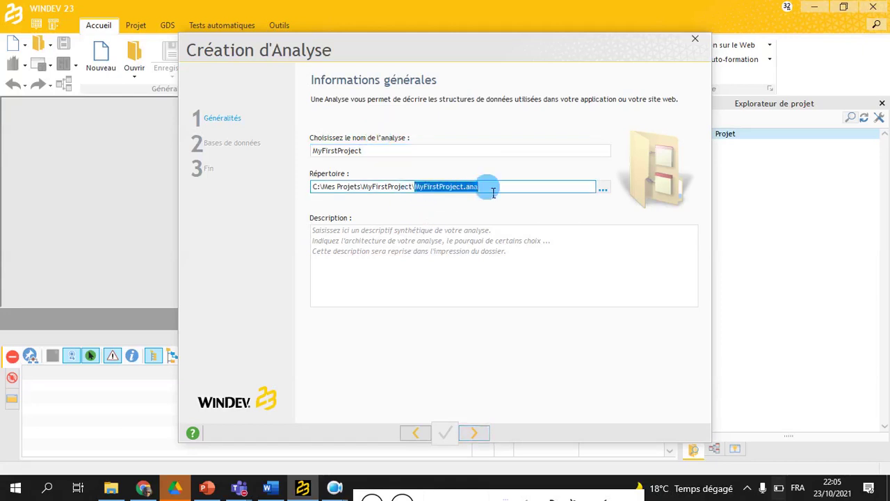
pyautogui.click(490, 189)
pyautogui.click(415, 188)
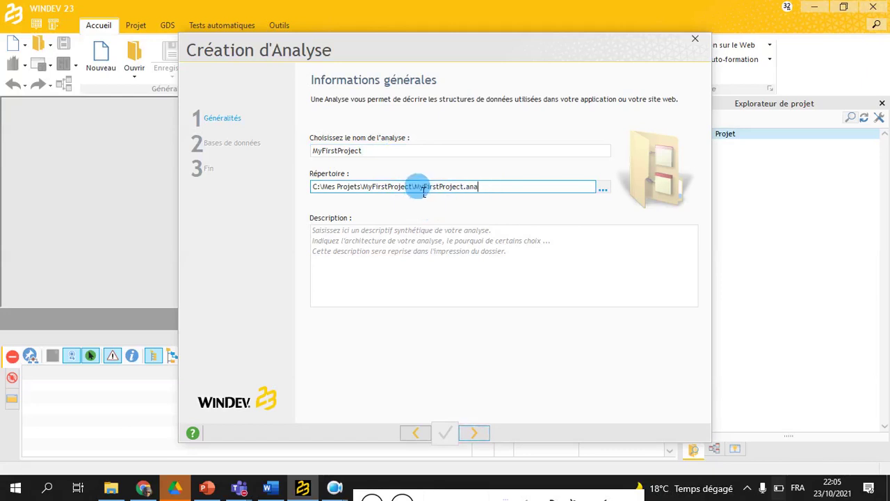
pyautogui.click(515, 188)
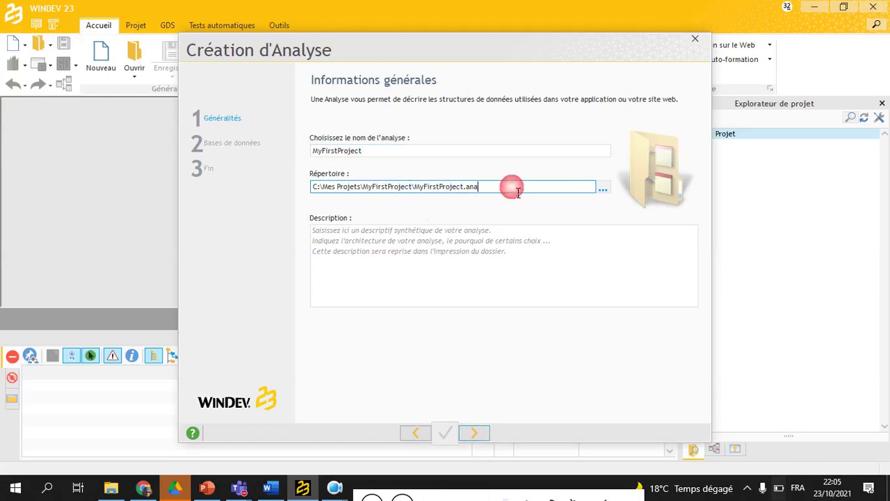
pyautogui.click(482, 432)
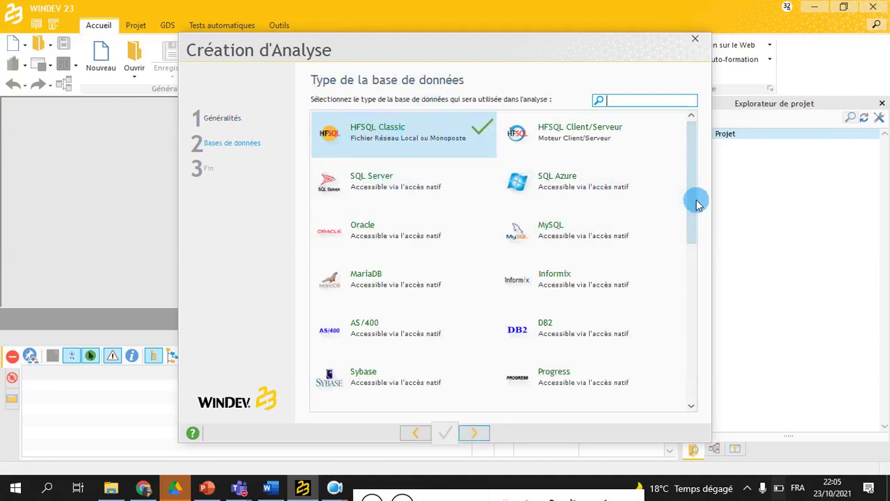
# Use HFSQL Classic as the analysis database type and create the analysis.
pyautogui.moveTo(696, 180); pyautogui.dragTo(698, 143)
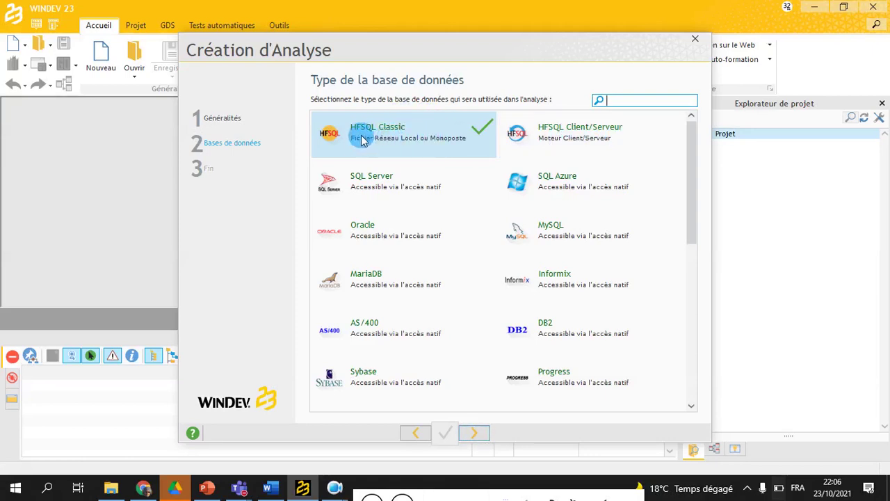
pyautogui.click(476, 434)
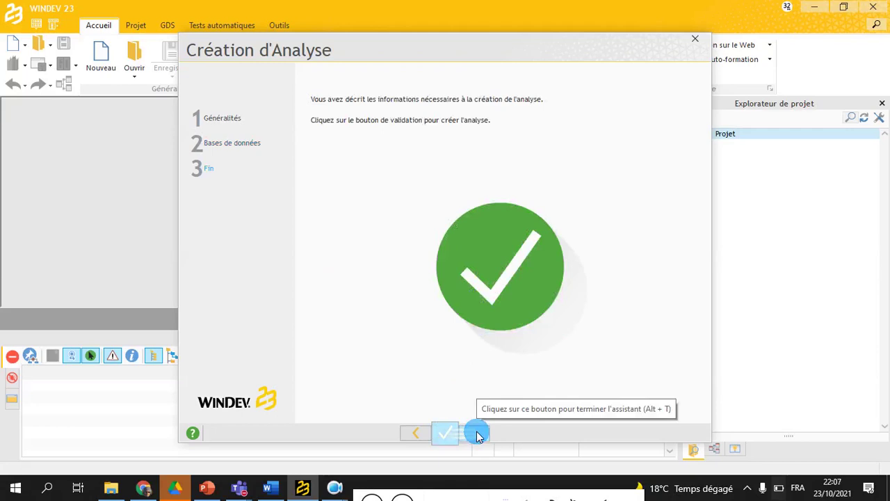
pyautogui.click(477, 434)
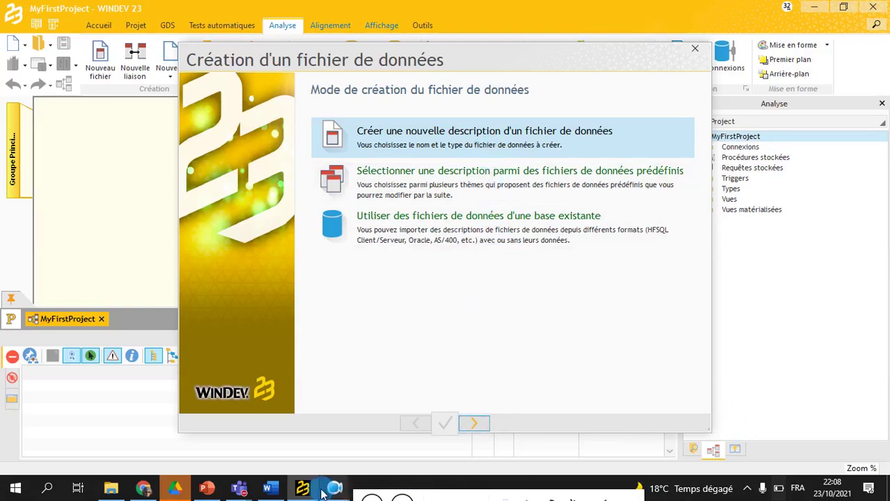
# Check the Séminaire Windev23 meeting in Microsoft Teams and return to WINDEV.
pyautogui.moveTo(238, 487)
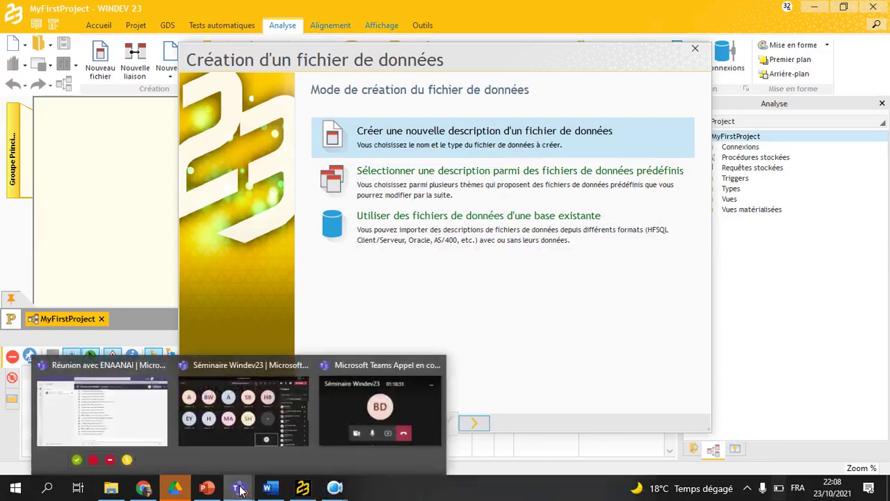
pyautogui.click(245, 412)
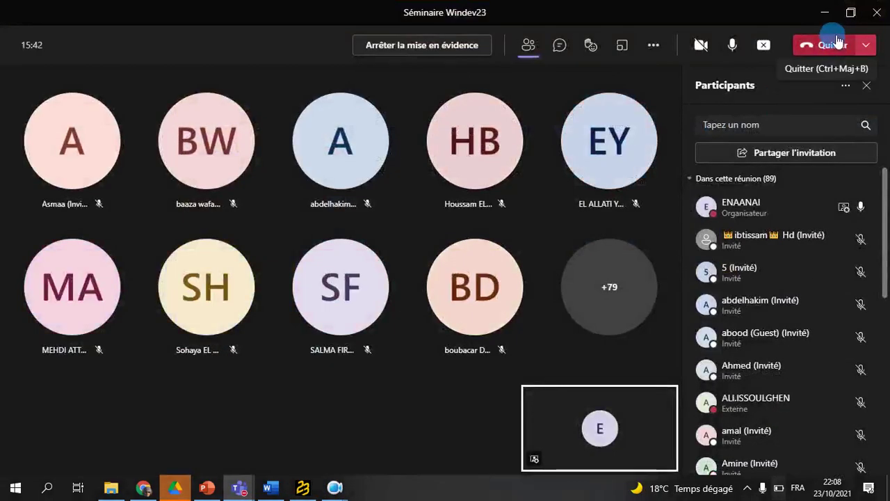
pyautogui.click(824, 13)
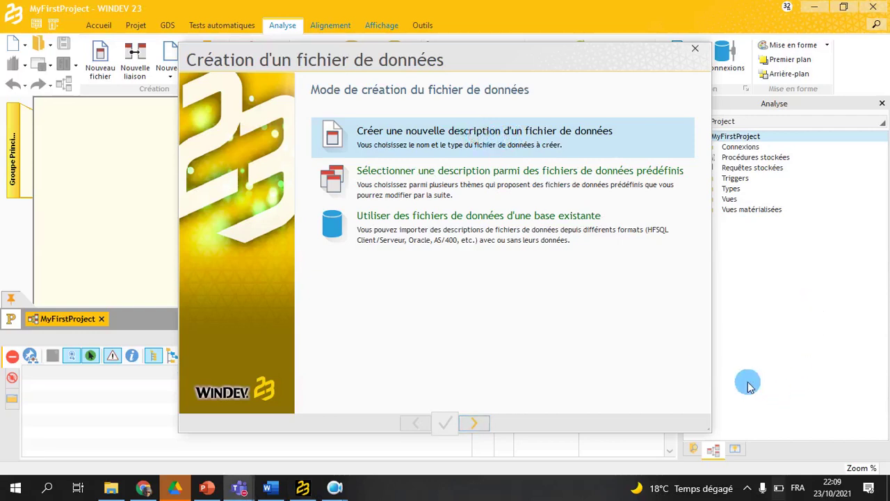
# Create a new HFSQL Classic data file description named Etudiant with an 8-byte automatic identifier.
pyautogui.click(475, 427)
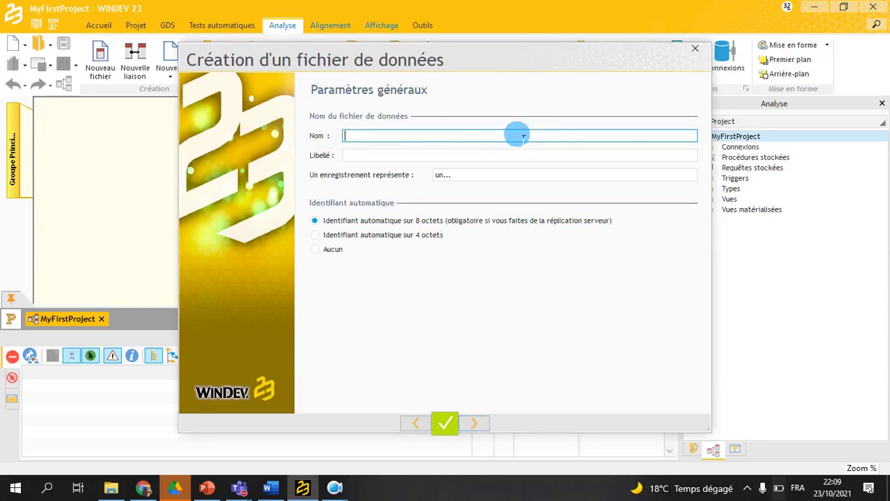
pyautogui.write('Etudiant')
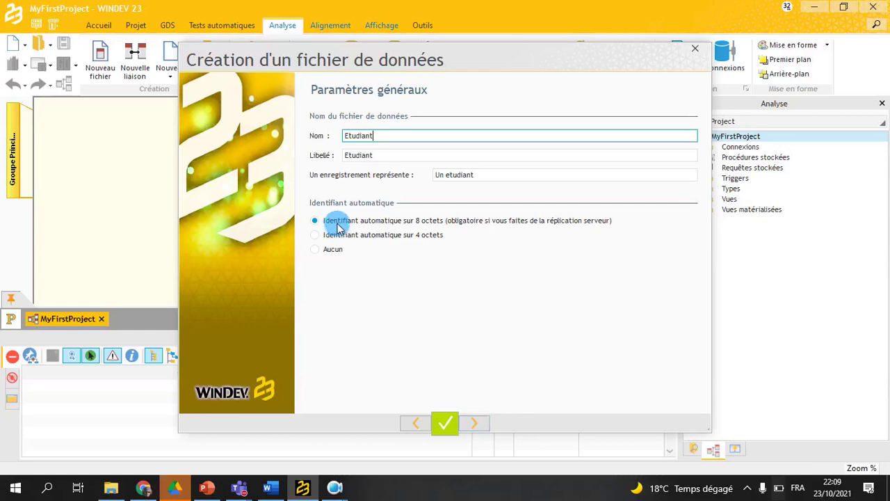
pyautogui.doubleClick(368, 139)
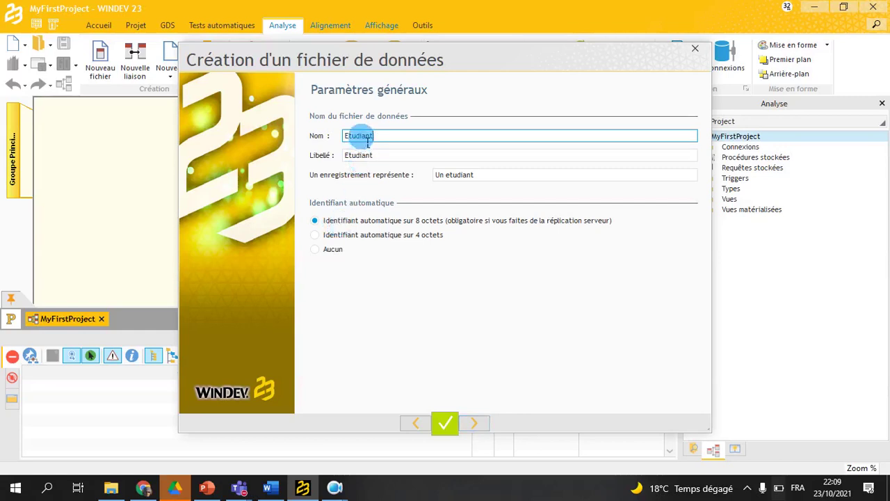
pyautogui.click(477, 426)
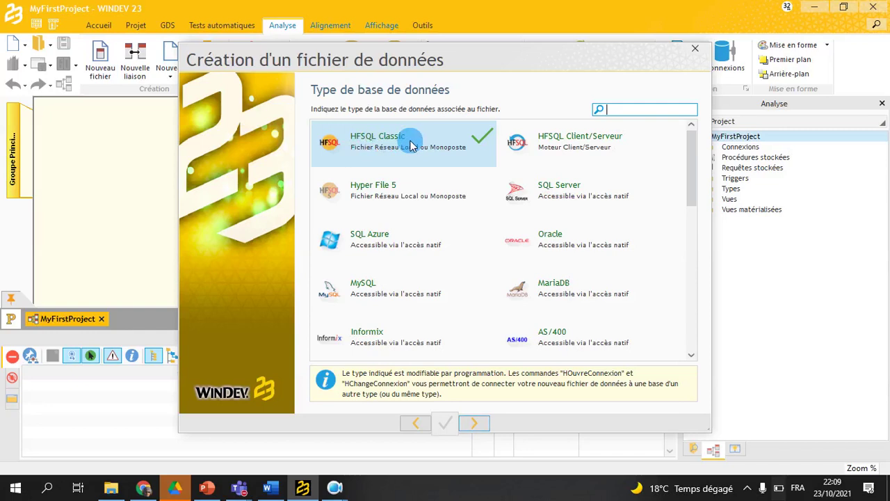
pyautogui.click(476, 423)
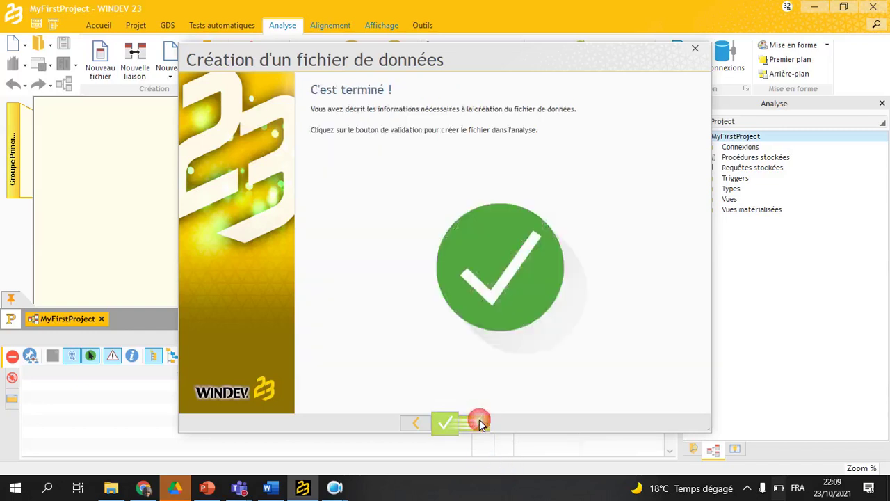
pyautogui.click(480, 423)
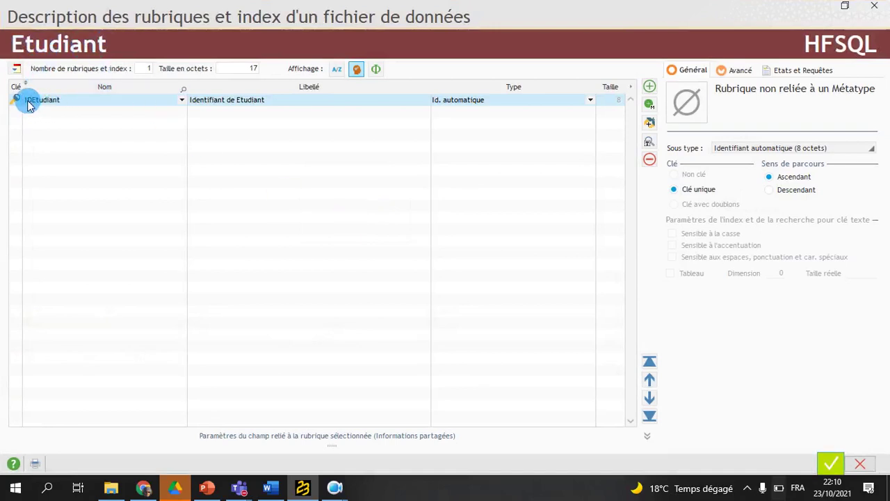
# Rename the automatic identifier field of the Etudiant file as codeApogee.
pyautogui.click(59, 101)
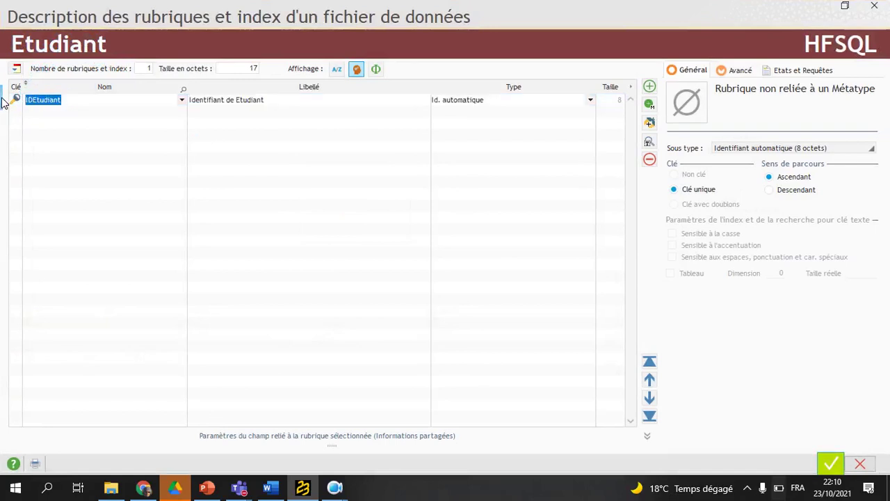
pyautogui.write('codeApogee')
pyautogui.click(423, 86)
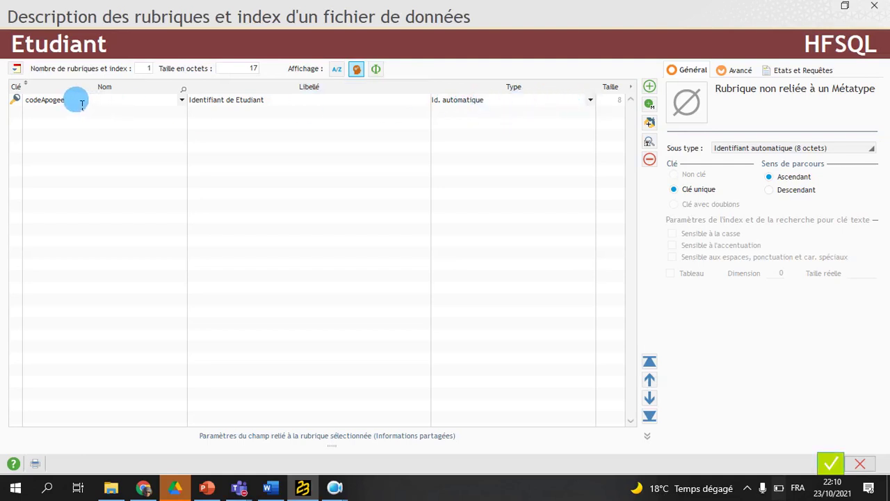
# Replace the codeApogee field name with one starting with ID.
pyautogui.moveTo(79, 111); pyautogui.dragTo(32, 107)
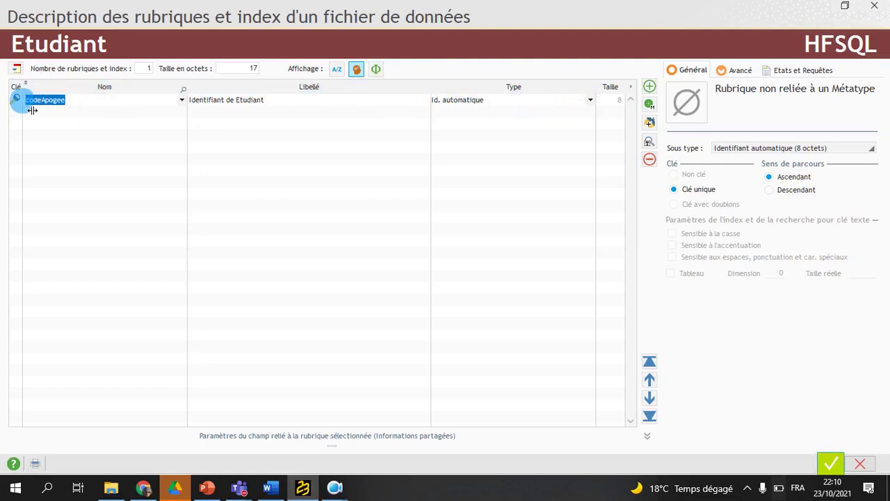
pyautogui.write('ID')
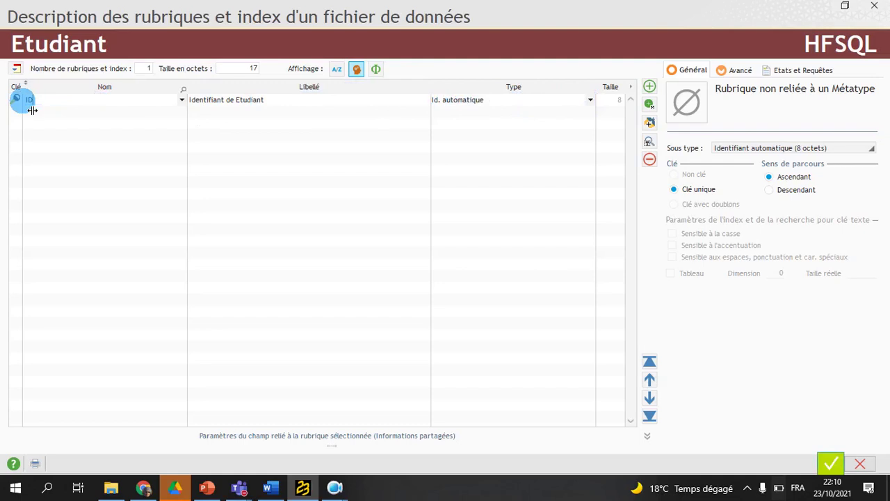